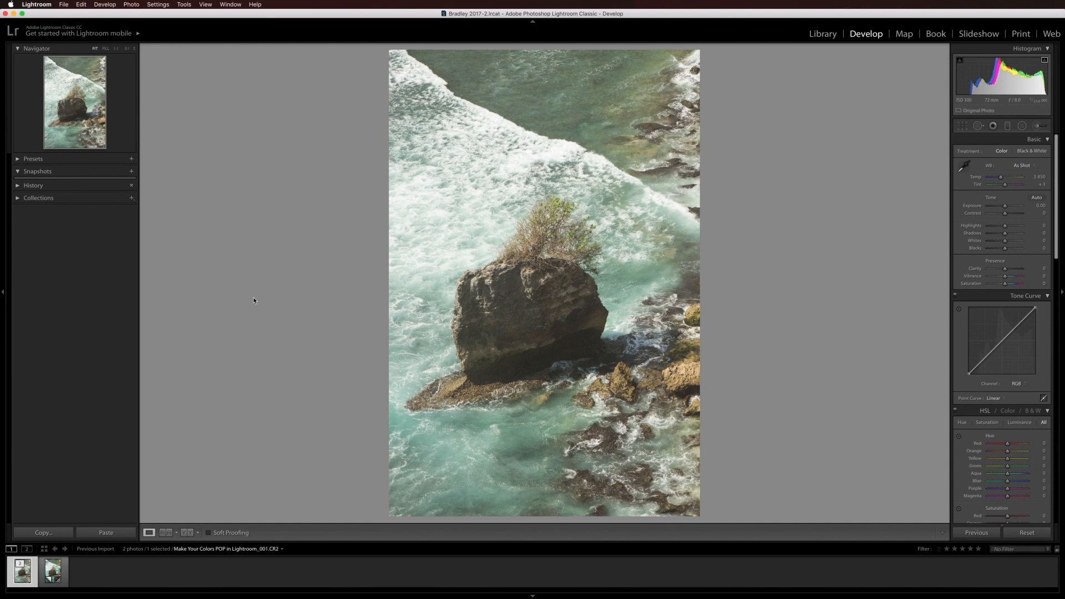
Reset all edits on the photo's Copy 1, and set its Contrast to +10, Highlights to −27 and Shadows to +28.
{"action": "key", "text": "Right"}
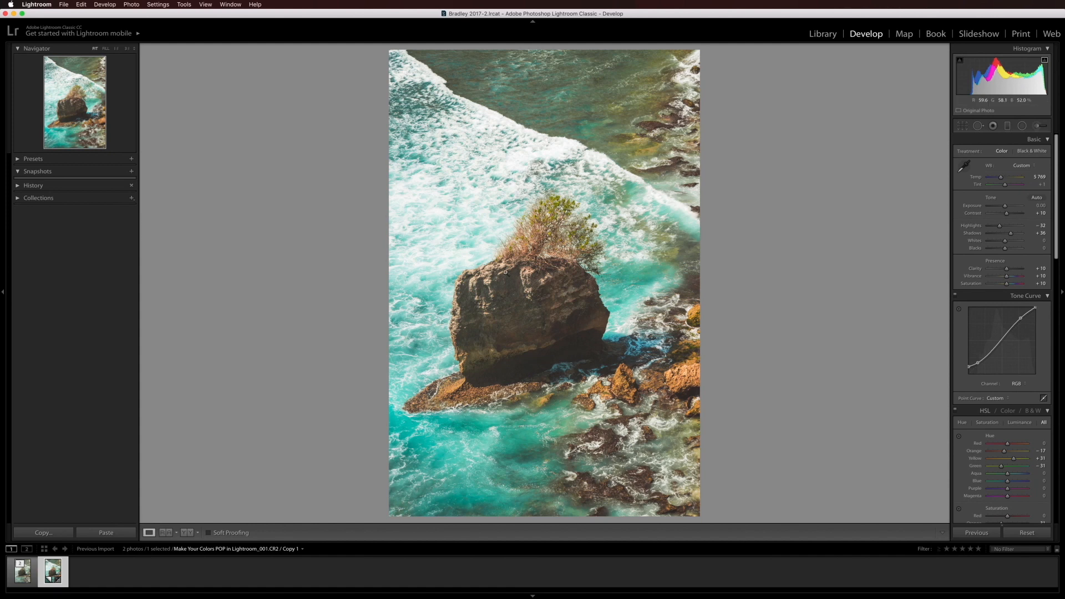
{"action": "left_click", "coordinate": [1027, 533]}
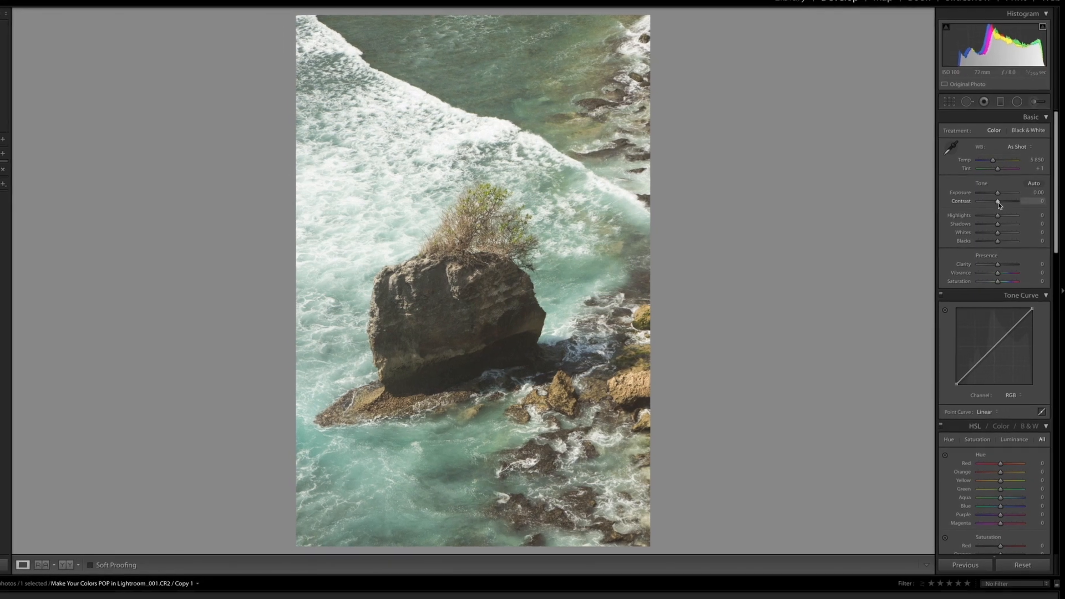
{"action": "mouse_move", "coordinate": [1003, 215]}
{"action": "left_mouse_down"}
{"action": "mouse_move", "coordinate": [998, 204]}
{"action": "mouse_move", "coordinate": [991, 217]}
{"action": "mouse_move", "coordinate": [1006, 224]}
{"action": "left_mouse_up"}
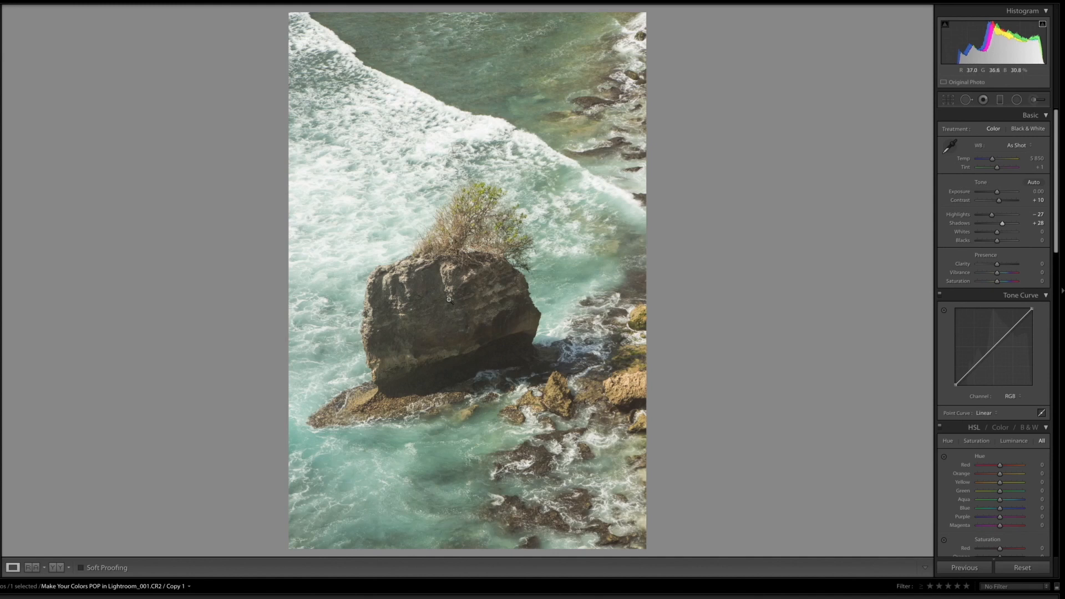
Set the photo's Clarity, Vibrance and Saturation to +10 each.
{"action": "left_click", "coordinate": [1042, 264]}
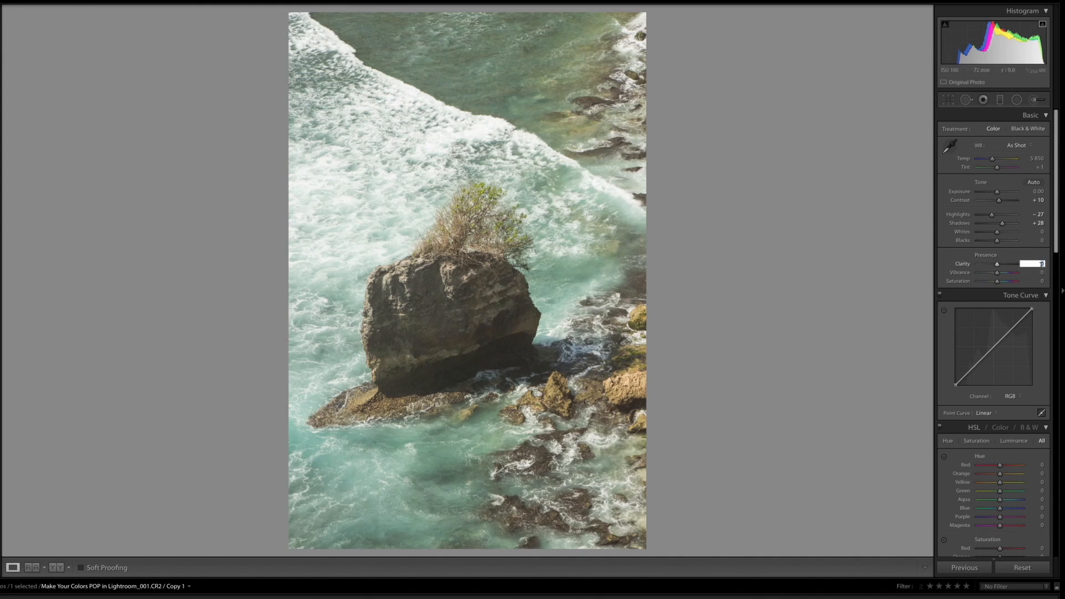
{"action": "key", "text": "Tab"}
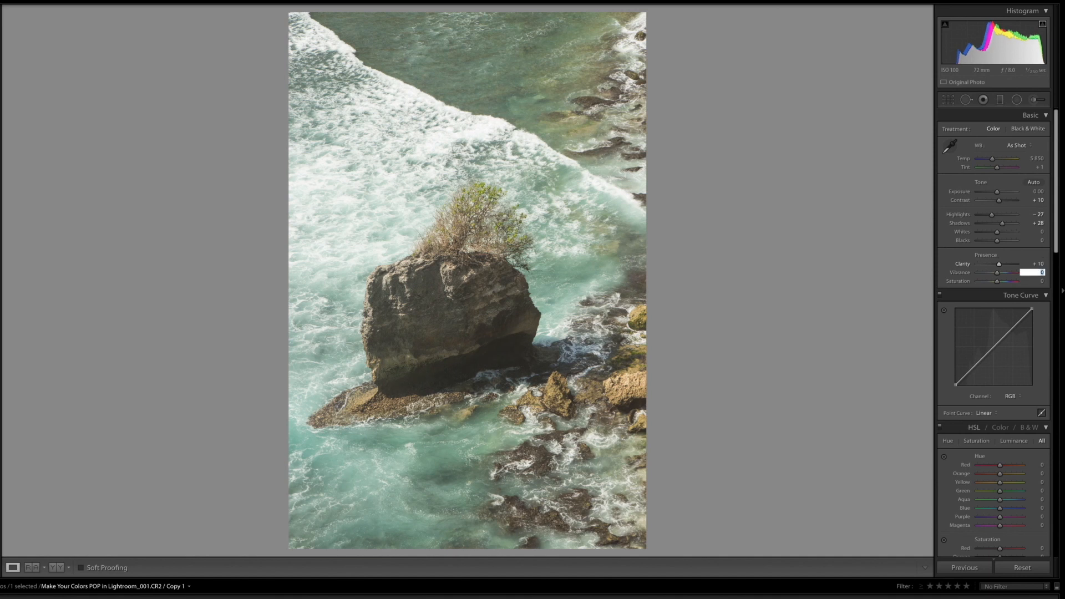
{"action": "type", "text": "10"}
{"action": "key", "text": "Tab"}
{"action": "type", "text": "10"}
{"action": "key", "text": "Tab"}
{"action": "left_click", "coordinate": [941, 259]}
Calibrate the primaries: Red Hue +43 and Saturation +42, Blue Hue −41 and Saturation +41, Green Hue +60.
{"action": "scroll", "coordinate": [1014, 277], "scroll_direction": "down", "scroll_amount": 5}
{"action": "scroll", "coordinate": [1017, 293], "scroll_direction": "down", "scroll_amount": 15}
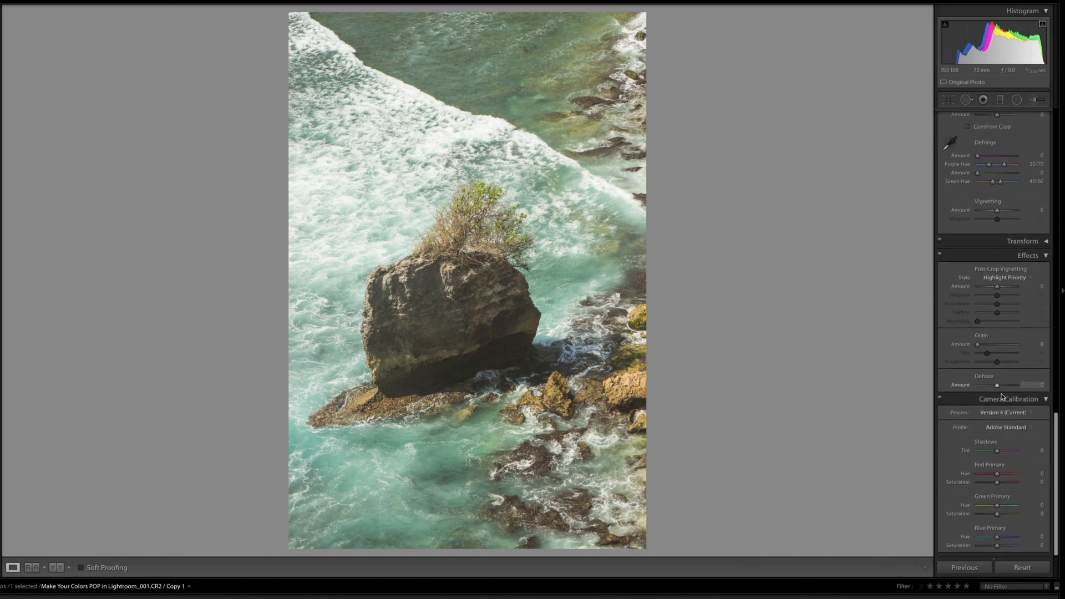
{"action": "left_click_drag", "start_coordinate": [997, 475], "coordinate": [1006, 487]}
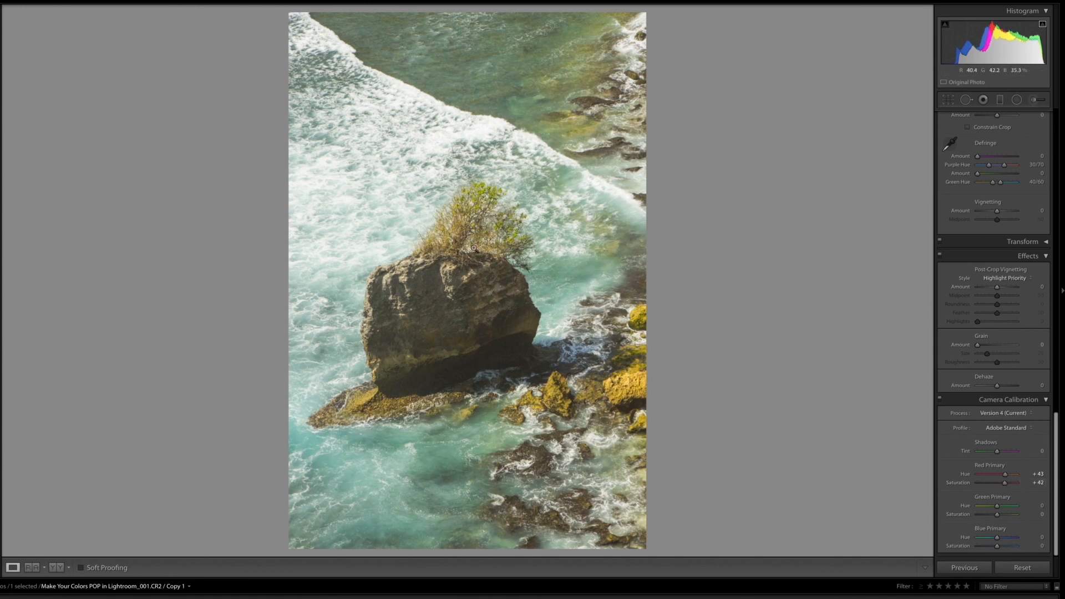
{"action": "left_click_drag", "start_coordinate": [997, 537], "coordinate": [1005, 547]}
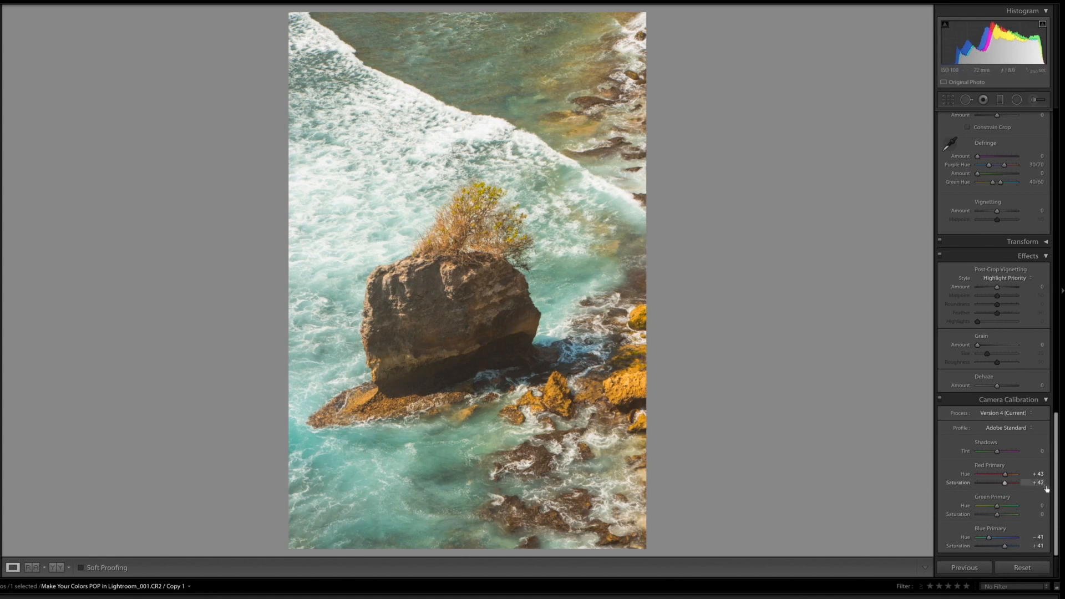
{"action": "left_click_drag", "start_coordinate": [997, 509], "coordinate": [1009, 510]}
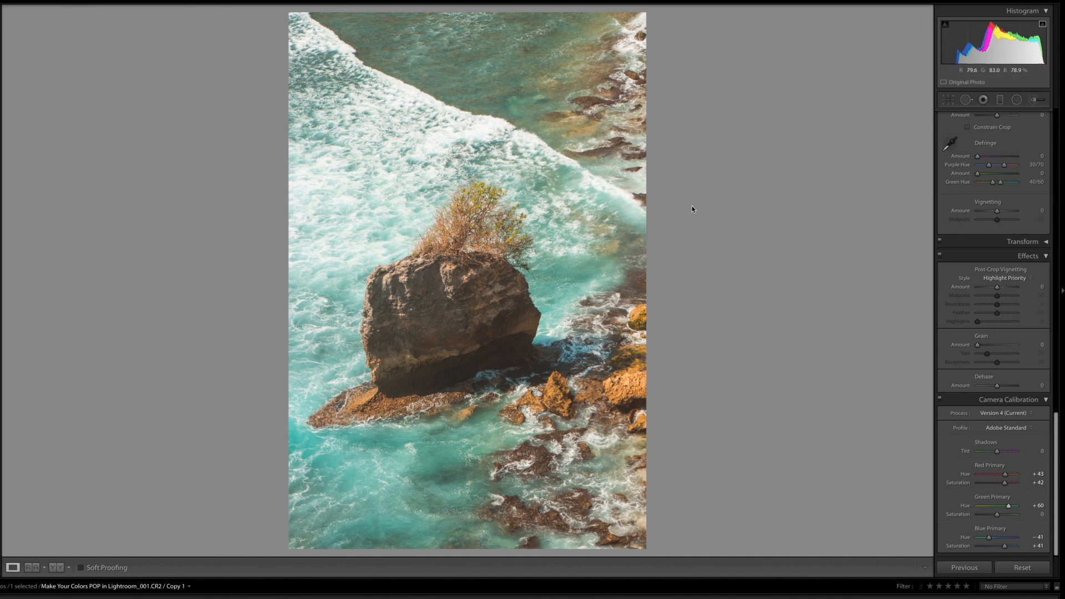
Shape the RGB tone curve into a soft S with brighter highlights, darker shadows and a lifted black point.
{"action": "scroll", "coordinate": [970, 426], "scroll_direction": "up", "scroll_amount": 20}
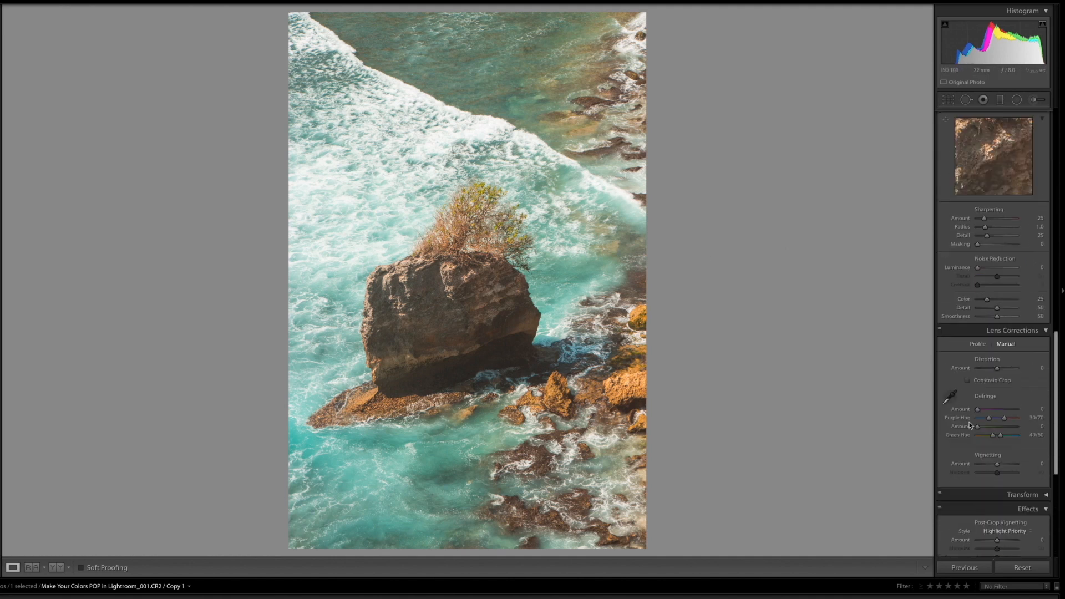
{"action": "scroll", "coordinate": [969, 426], "scroll_direction": "down", "scroll_amount": 1}
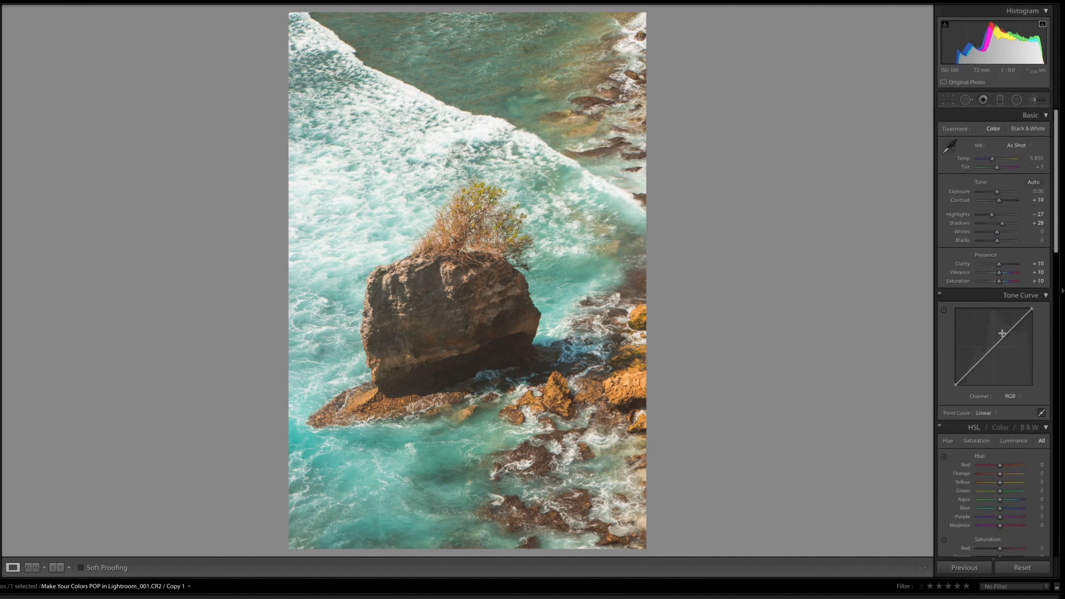
{"action": "left_click_drag", "start_coordinate": [1016, 324], "coordinate": [1011, 323]}
{"action": "mouse_move", "coordinate": [973, 364]}
{"action": "left_mouse_down"}
{"action": "mouse_move", "coordinate": [954, 382]}
{"action": "mouse_move", "coordinate": [972, 369]}
{"action": "left_mouse_up"}
{"action": "left_click_drag", "start_coordinate": [1011, 323], "coordinate": [1012, 323]}
Shift the HSL hues to −18 for Orange, +30 for Yellow and −31 for Green.
{"action": "scroll", "coordinate": [1011, 258], "scroll_direction": "down", "scroll_amount": 4}
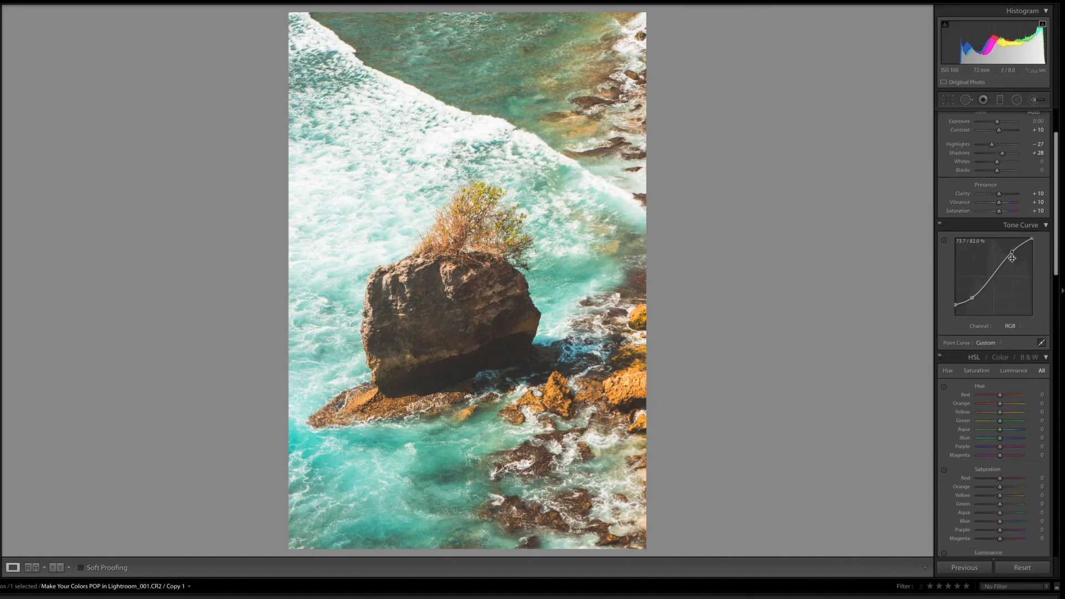
{"action": "scroll", "coordinate": [1012, 258], "scroll_direction": "down", "scroll_amount": 2}
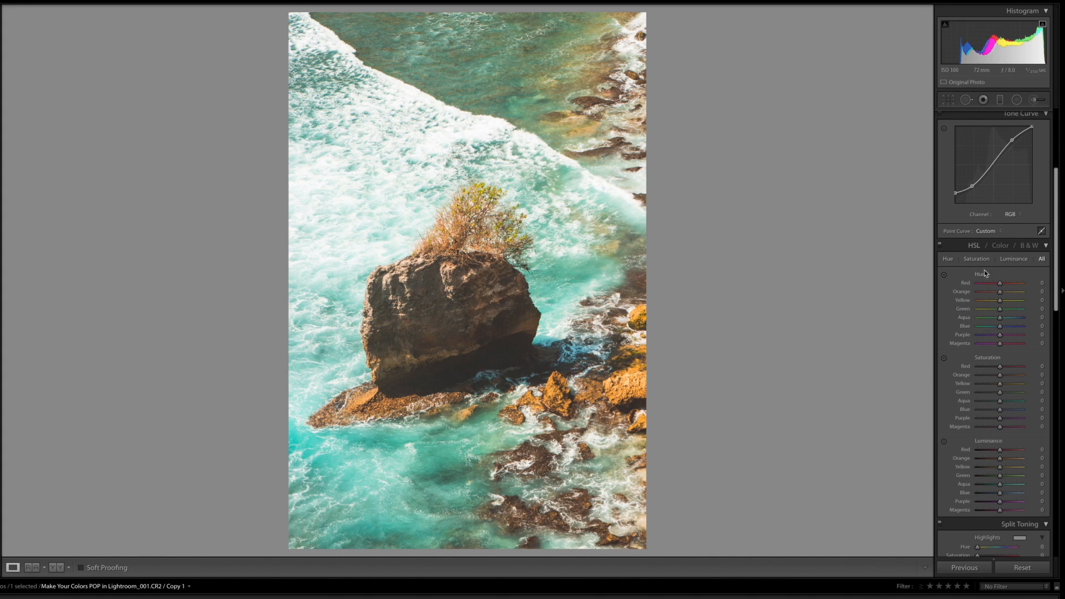
{"action": "left_click_drag", "start_coordinate": [999, 292], "coordinate": [995, 293]}
{"action": "left_click", "coordinate": [1001, 302]}
{"action": "left_click_drag", "start_coordinate": [1003, 304], "coordinate": [995, 312]}
{"action": "left_click_drag", "start_coordinate": [994, 308], "coordinate": [993, 312]}
Set the HSL saturation to −29 for Orange, +26 for Yellow, −7 for Green, +23 for Aqua and +22 for Blue.
{"action": "scroll", "coordinate": [976, 262], "scroll_direction": "down", "scroll_amount": 2}
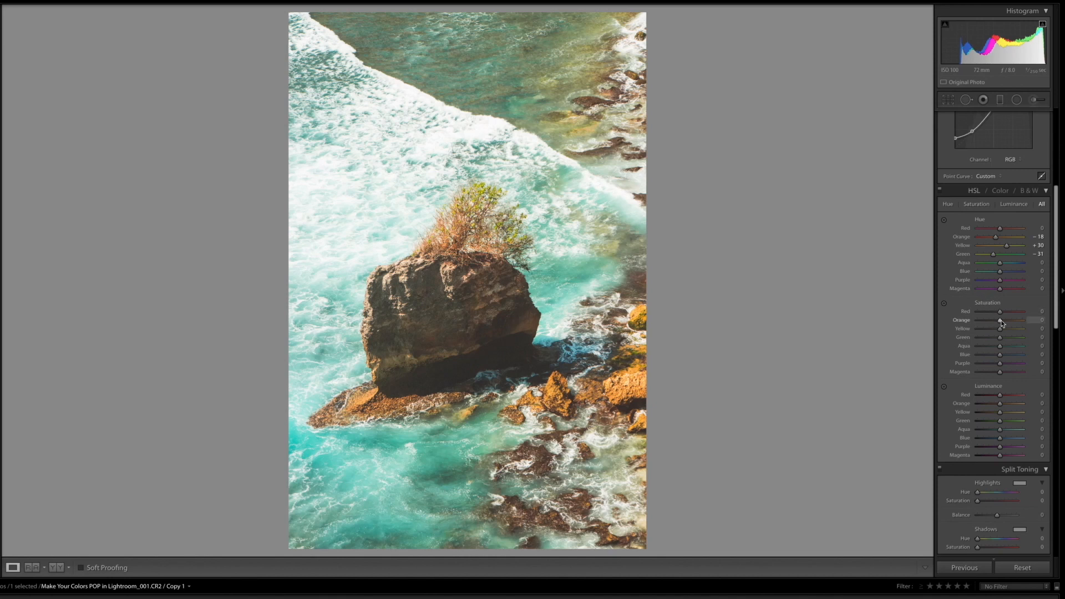
{"action": "left_click_drag", "start_coordinate": [1000, 323], "coordinate": [991, 320]}
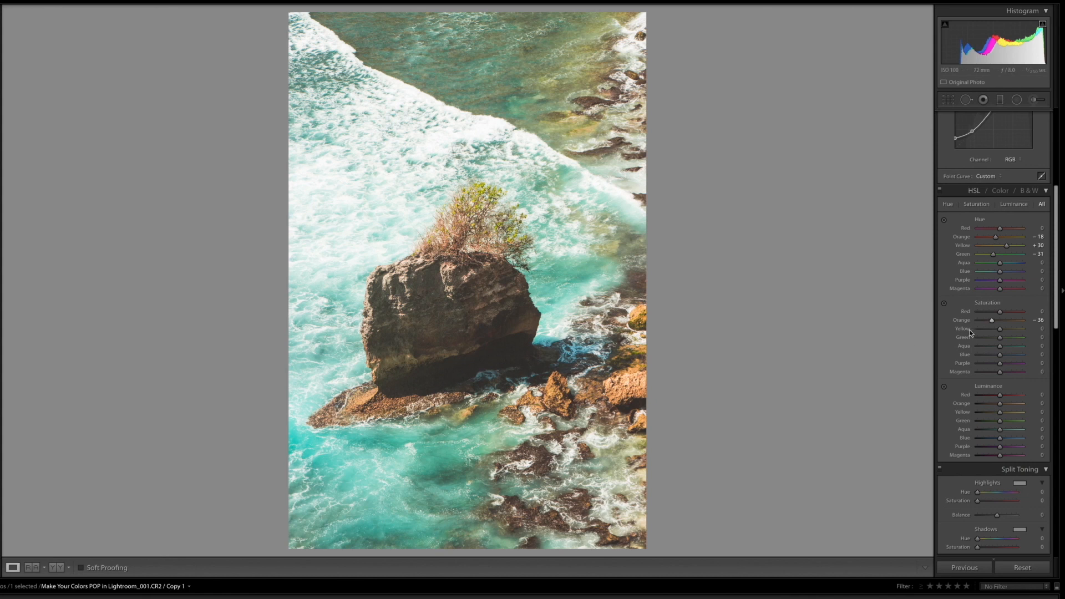
{"action": "left_click_drag", "start_coordinate": [991, 321], "coordinate": [1007, 332]}
{"action": "left_click_drag", "start_coordinate": [1001, 349], "coordinate": [1007, 350]}
{"action": "left_click_drag", "start_coordinate": [999, 354], "coordinate": [1006, 358]}
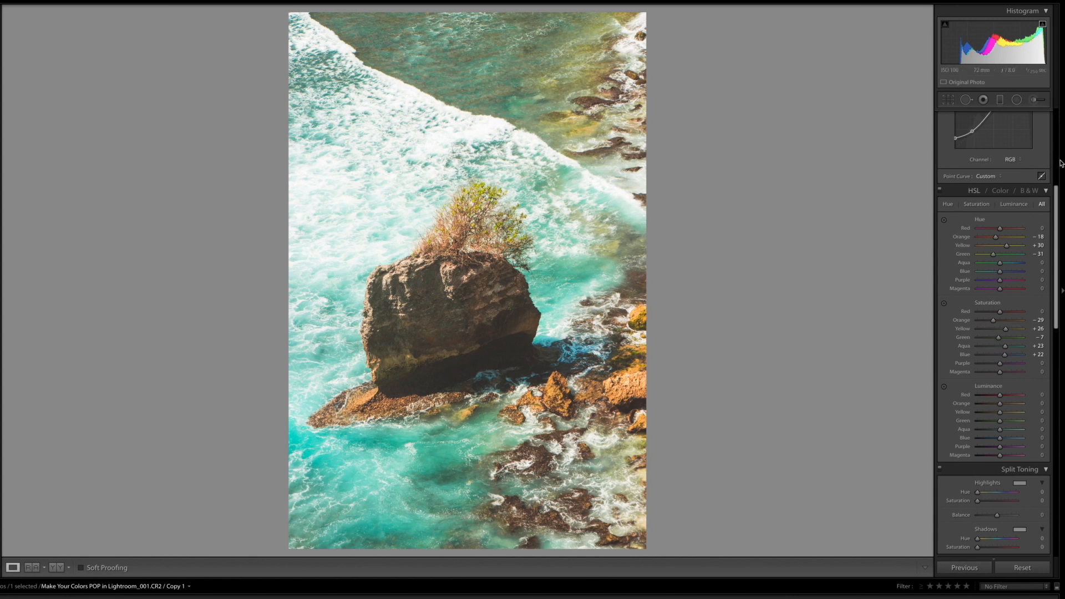
Lower the HSL luminance to −28 for Yellow and −38 for Green.
{"action": "scroll", "coordinate": [1013, 301], "scroll_direction": "down", "scroll_amount": 2}
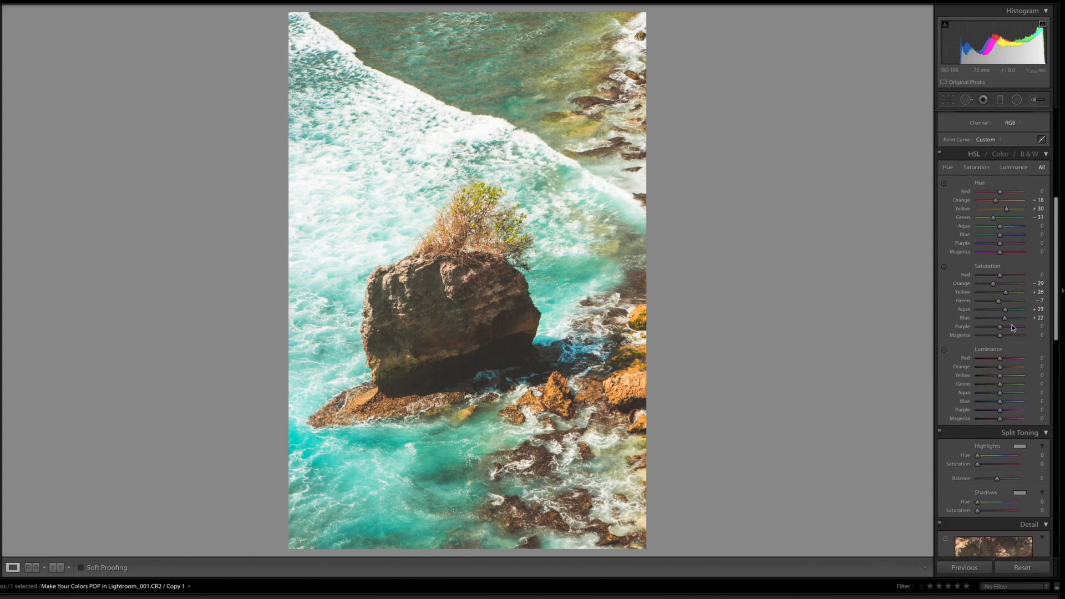
{"action": "left_click", "coordinate": [993, 375]}
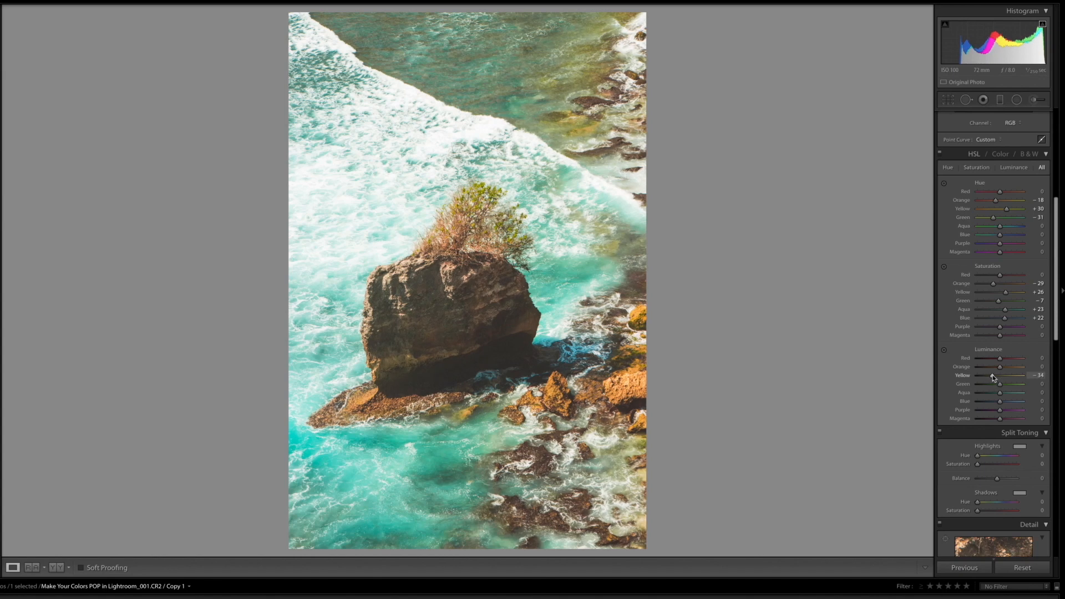
{"action": "left_click_drag", "start_coordinate": [990, 375], "coordinate": [994, 375]}
{"action": "left_click_drag", "start_coordinate": [999, 384], "coordinate": [991, 385]}
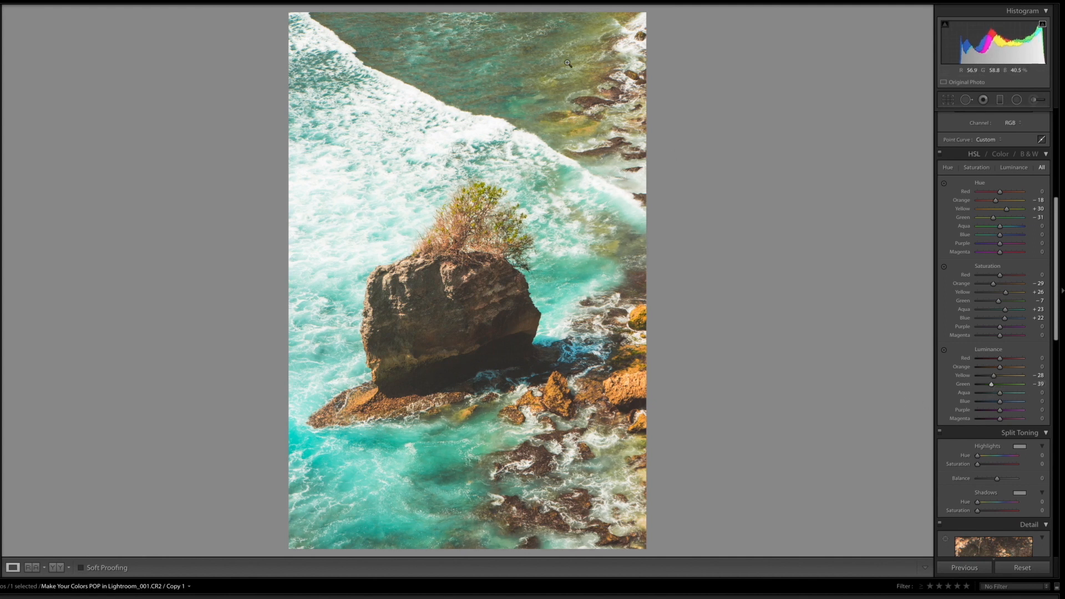
{"action": "left_click", "coordinate": [992, 385]}
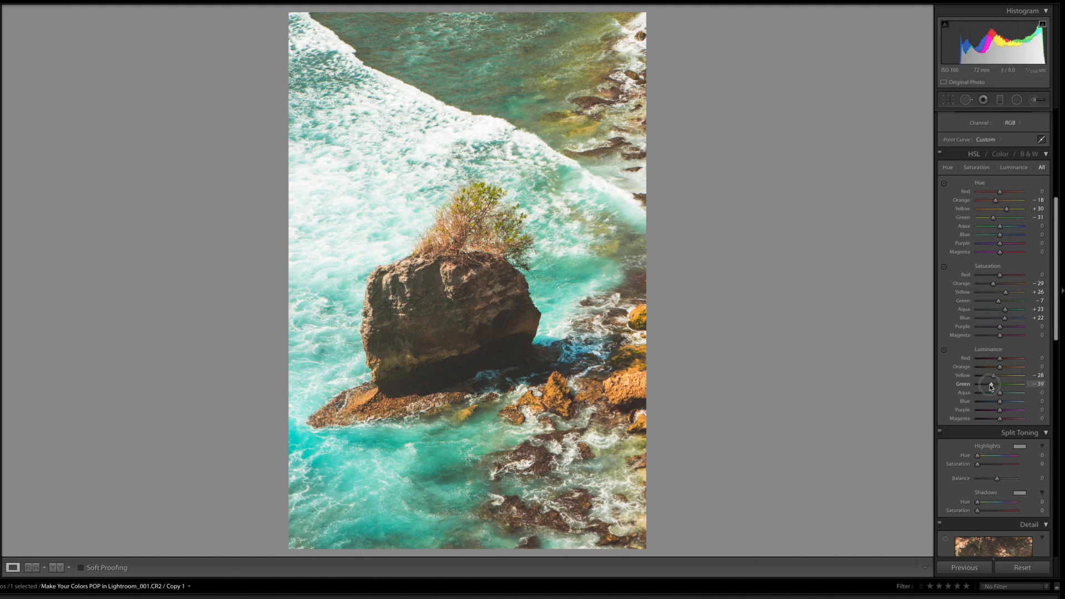
{"action": "left_click_drag", "start_coordinate": [991, 386], "coordinate": [991, 387]}
Set the sharpening amount to 70, luminance noise reduction to 50 and color noise reduction to 35.
{"action": "scroll", "coordinate": [990, 352], "scroll_direction": "down", "scroll_amount": 5}
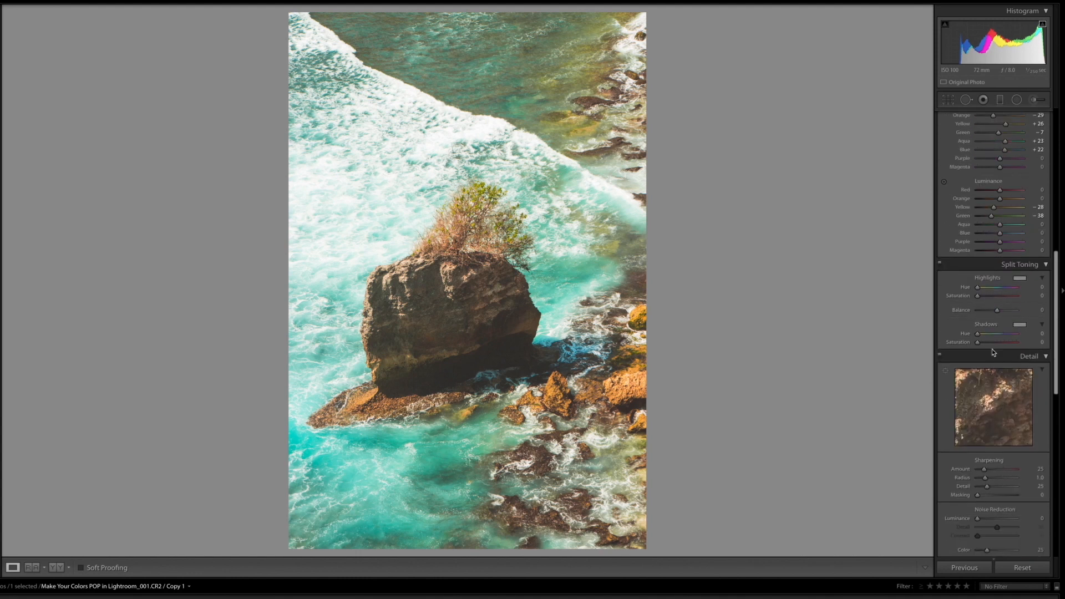
{"action": "left_click", "coordinate": [1041, 355]}
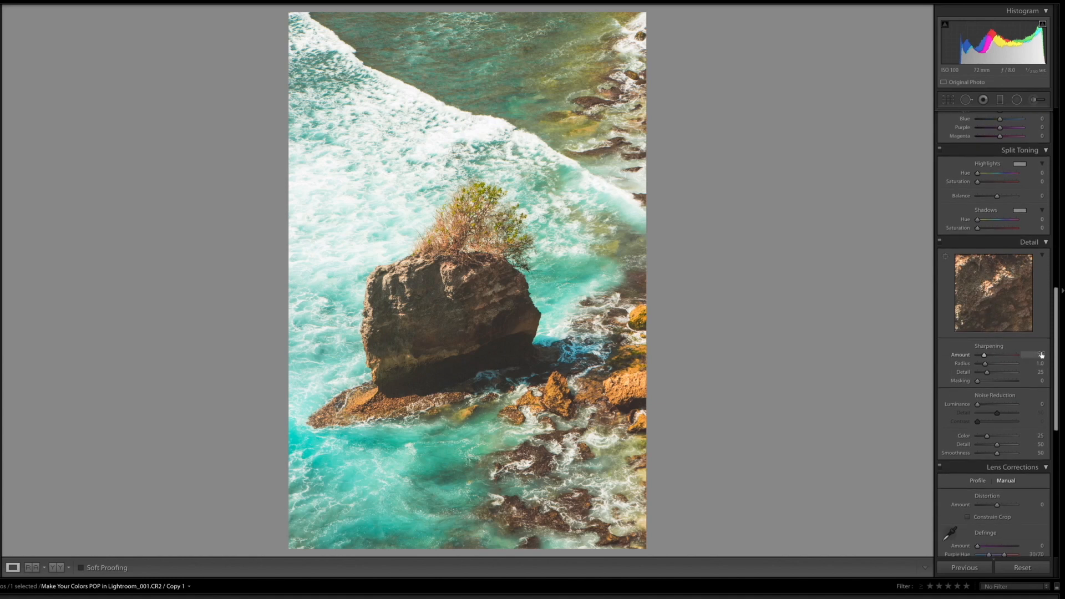
{"action": "type", "text": "70"}
{"action": "key", "text": "Return"}
{"action": "left_click", "coordinate": [1041, 404]}
{"action": "type", "text": "50"}
{"action": "key", "text": "Return"}
{"action": "left_click", "coordinate": [1041, 436]}
{"action": "type", "text": "35"}
{"action": "key", "text": "Return"}
Enable lens profile corrections and chromatic aberration removal, and set both the purple and green defringe amounts to 5.
{"action": "scroll", "coordinate": [987, 315], "scroll_direction": "down", "scroll_amount": 6}
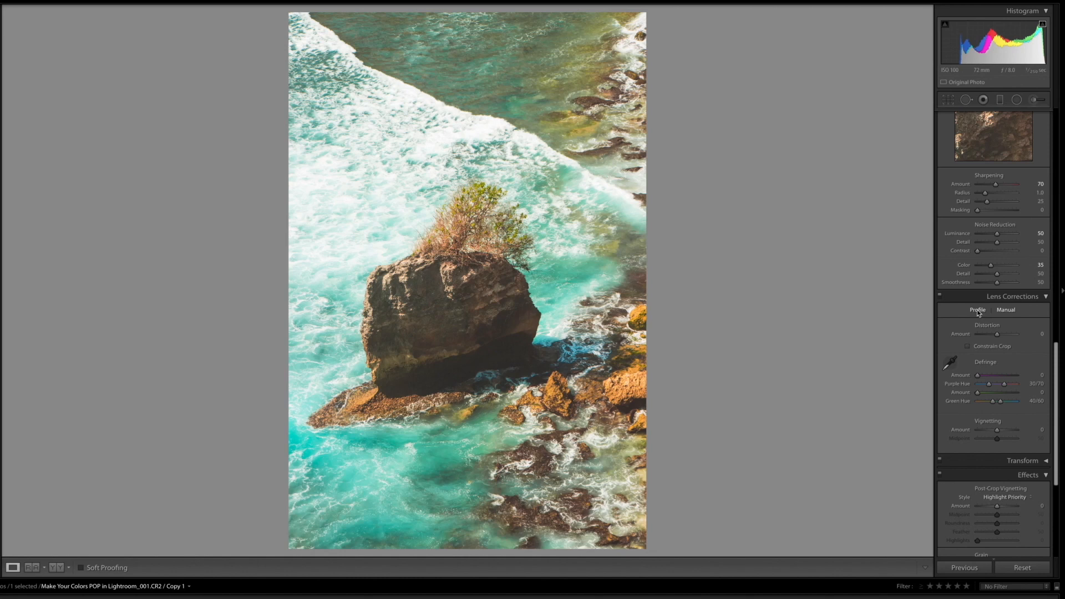
{"action": "left_click", "coordinate": [977, 311]}
{"action": "left_click", "coordinate": [960, 336]}
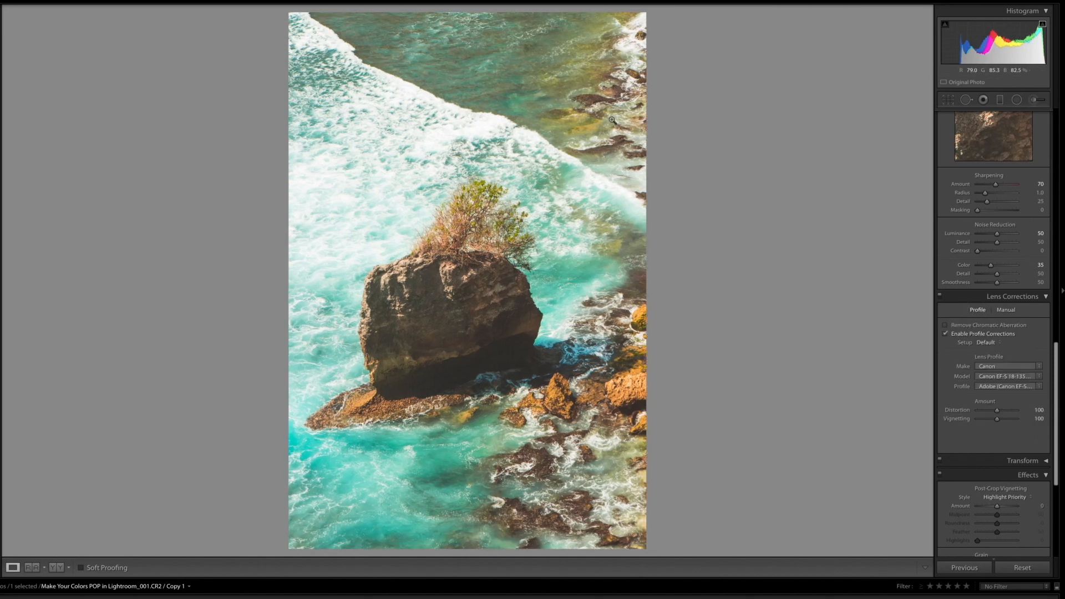
{"action": "left_click", "coordinate": [958, 327]}
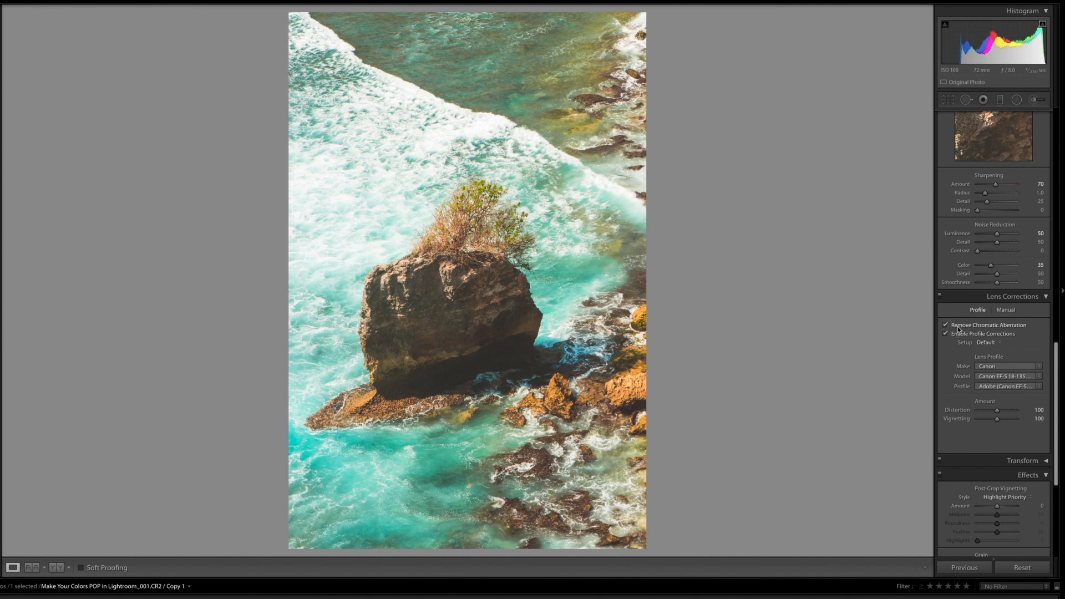
{"action": "left_click", "coordinate": [1006, 312]}
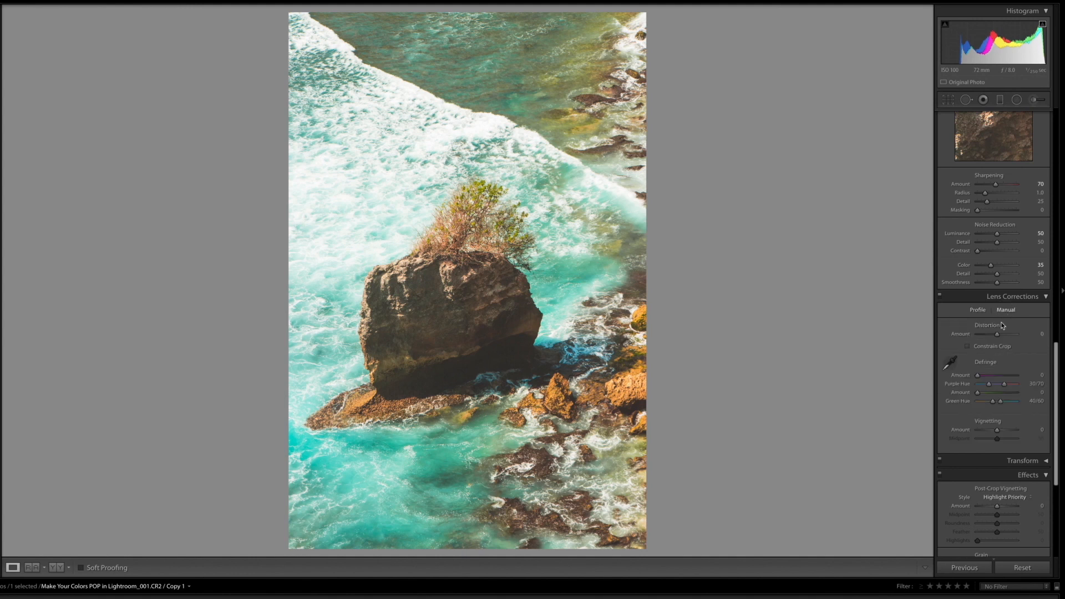
{"action": "left_click", "coordinate": [987, 392]}
Set Dehaze to +10 and the post-crop vignetting amount to −10.
{"action": "scroll", "coordinate": [979, 311], "scroll_direction": "down", "scroll_amount": 5}
{"action": "left_click_drag", "start_coordinate": [996, 446], "coordinate": [1000, 448]}
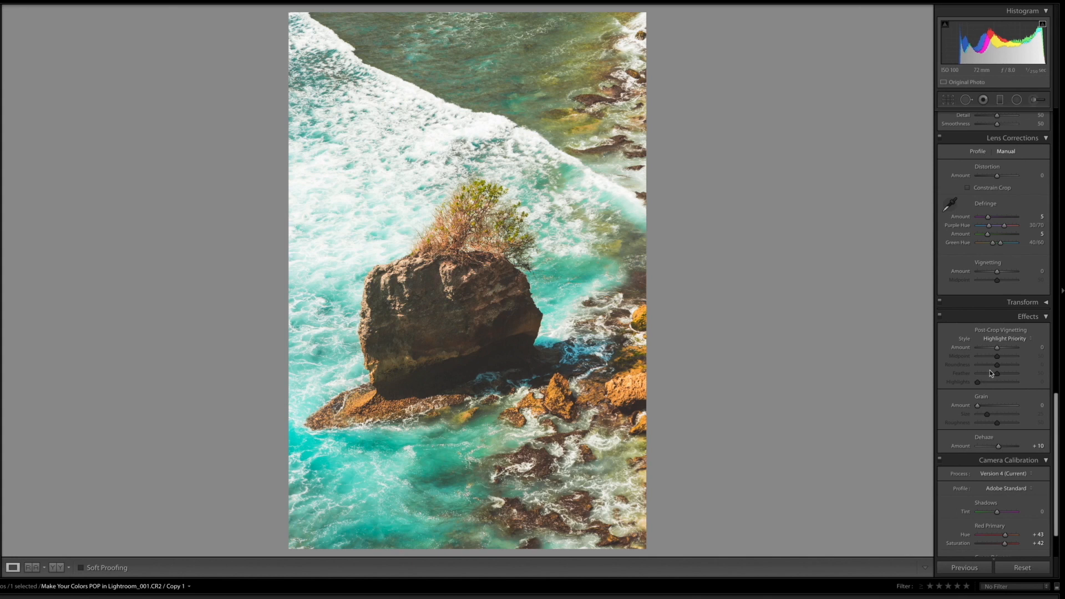
{"action": "left_click_drag", "start_coordinate": [996, 347], "coordinate": [995, 352]}
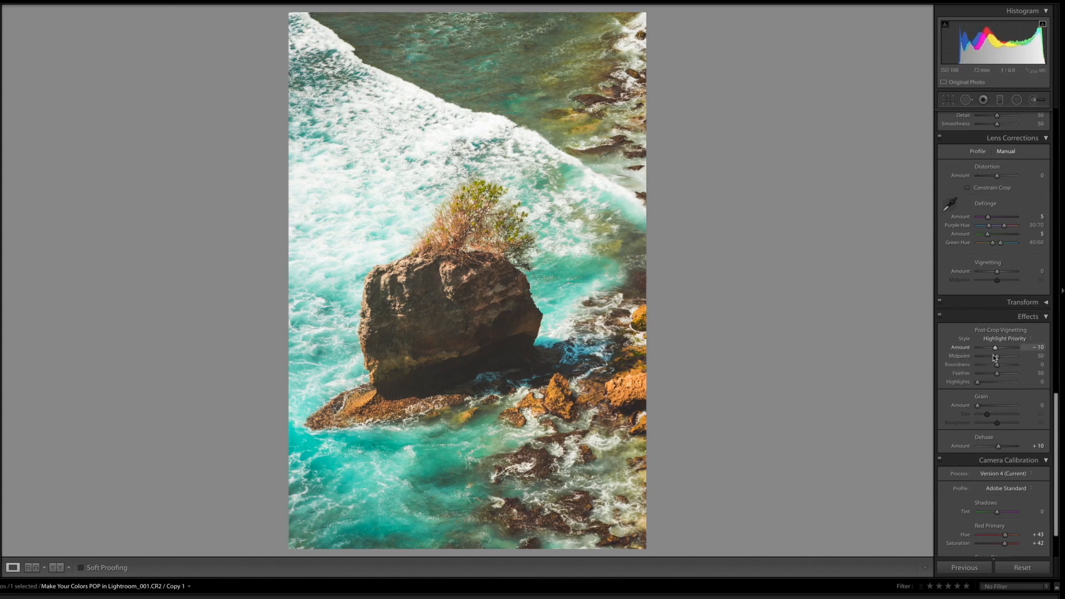
Crop the photo to the 4 x 5 / 8 x 10 aspect ratio, trimming mostly the upper water area, and apply it.
{"action": "left_click", "coordinate": [947, 101]}
{"action": "left_click", "coordinate": [1013, 131]}
{"action": "left_click", "coordinate": [1015, 158]}
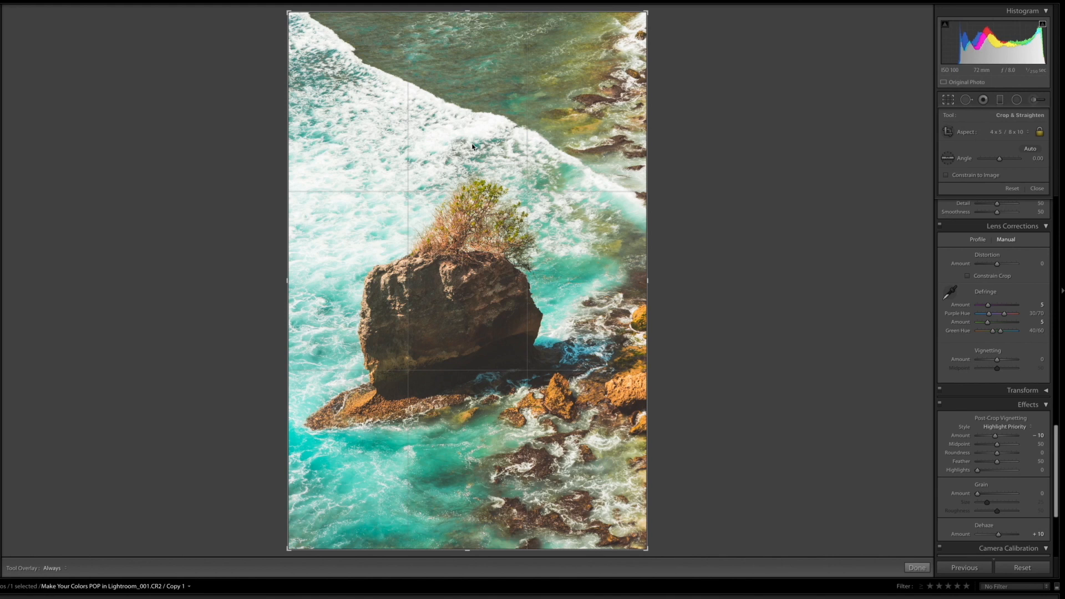
{"action": "left_click_drag", "start_coordinate": [537, 218], "coordinate": [535, 198]}
{"action": "key", "text": "Return"}
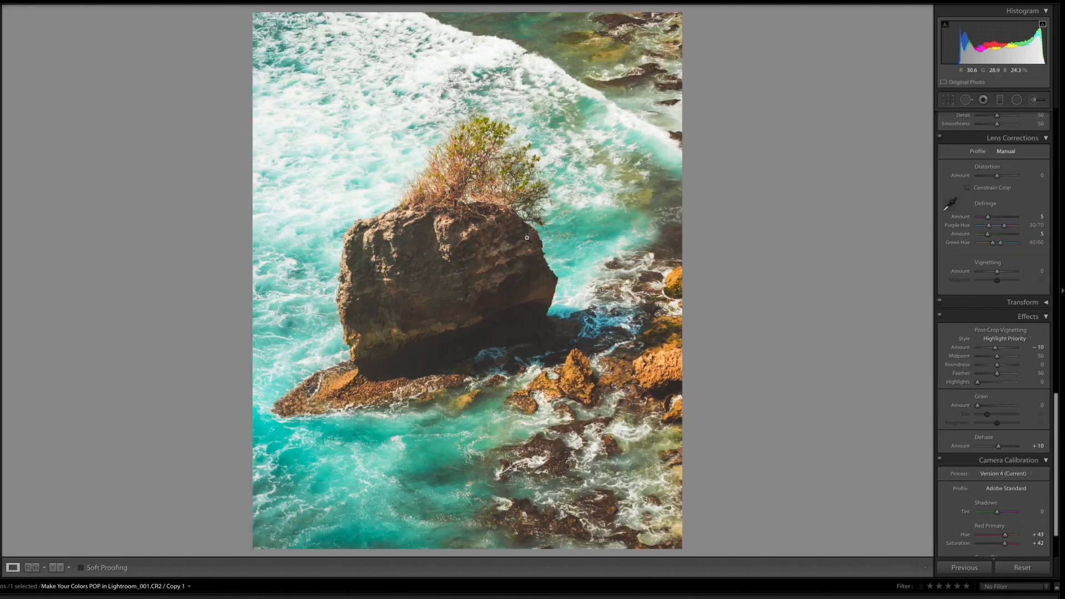
Raise the tone curve's shadow point slightly to brighten the dark tones, and compare the original photo with the edited copy.
{"action": "scroll", "coordinate": [979, 258], "scroll_direction": "up", "scroll_amount": 5}
{"action": "scroll", "coordinate": [978, 258], "scroll_direction": "up", "scroll_amount": 15}
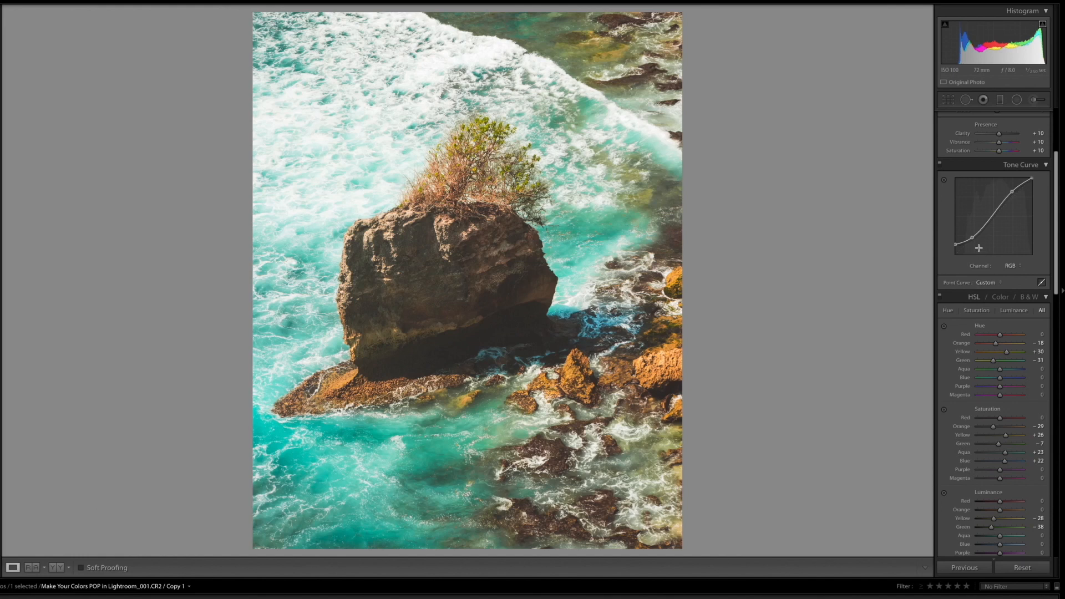
{"action": "left_click_drag", "start_coordinate": [974, 238], "coordinate": [973, 234]}
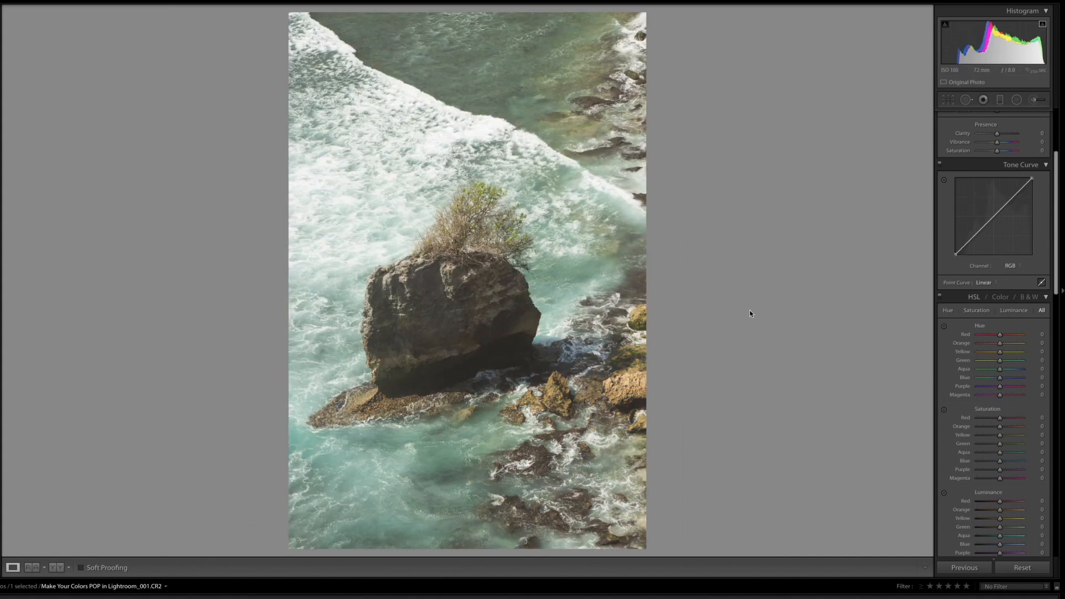
{"action": "key", "text": "Right"}
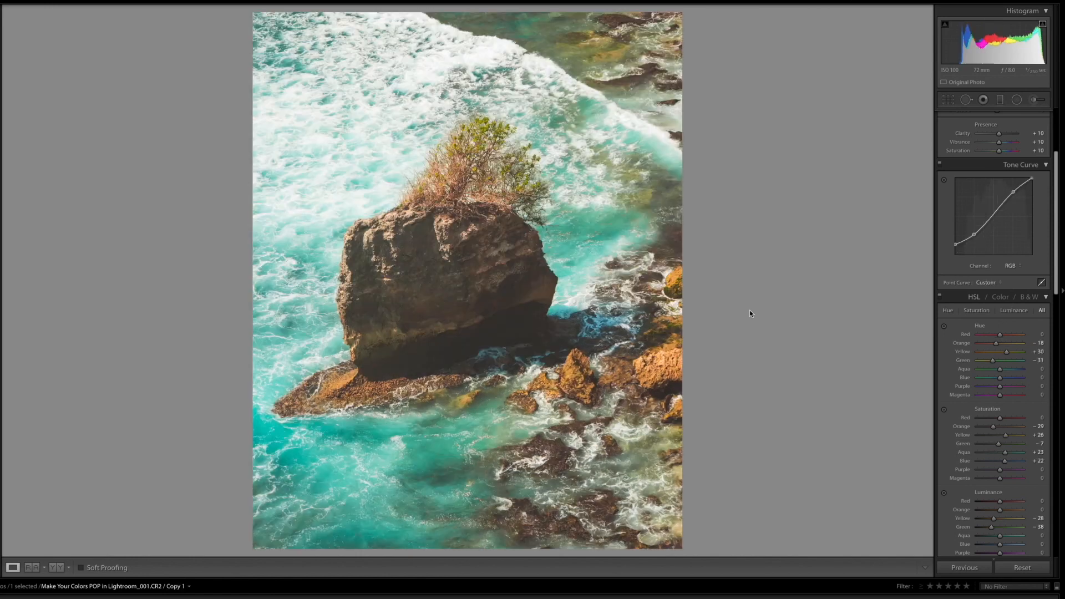